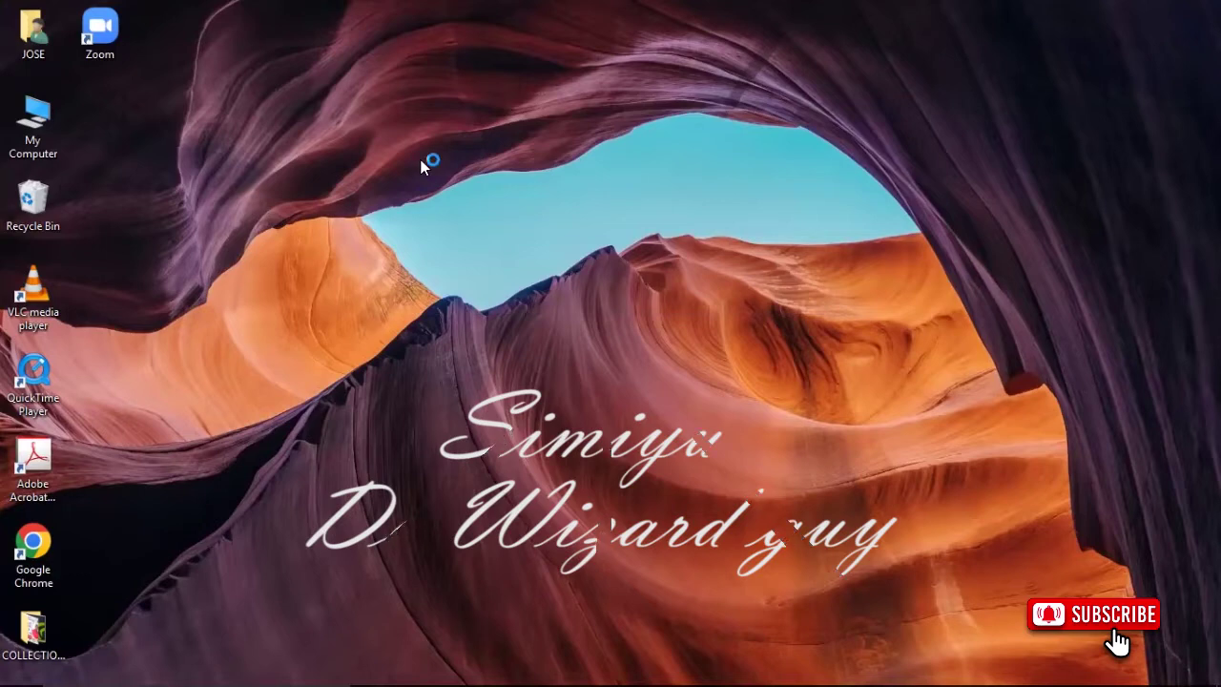
Step: Refresh the desktop, then select and deselect the Recycle Bin and My Computer icons
right_click(442, 242)
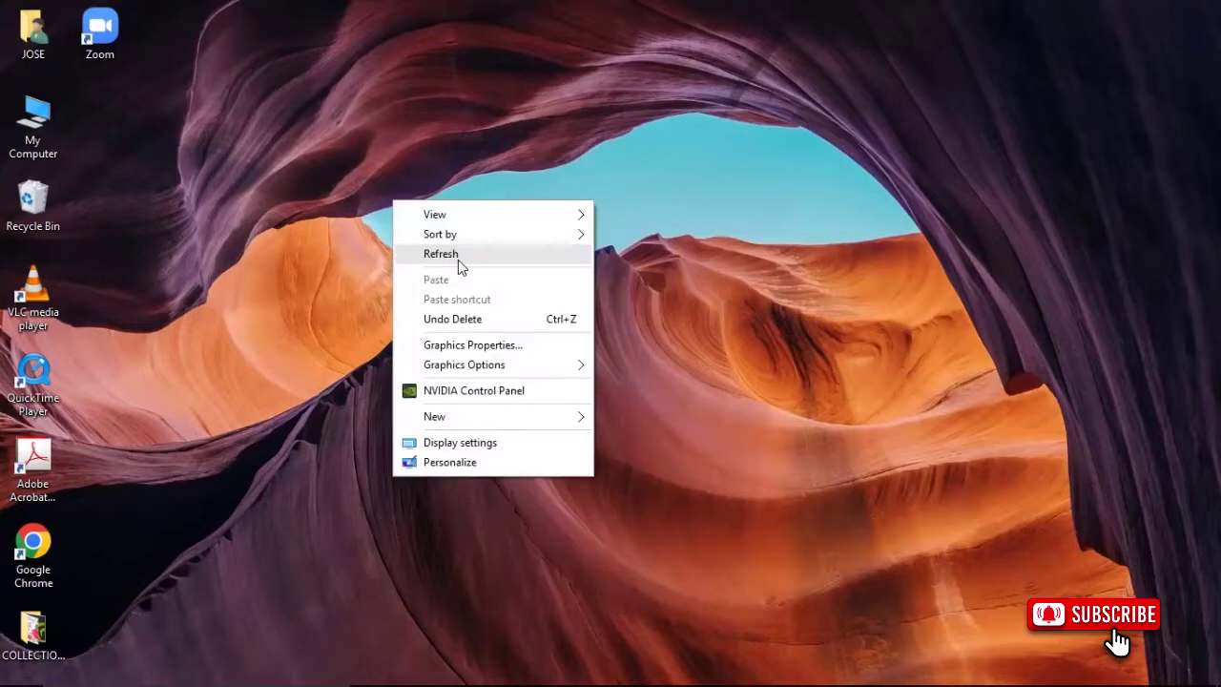
left_click(459, 260)
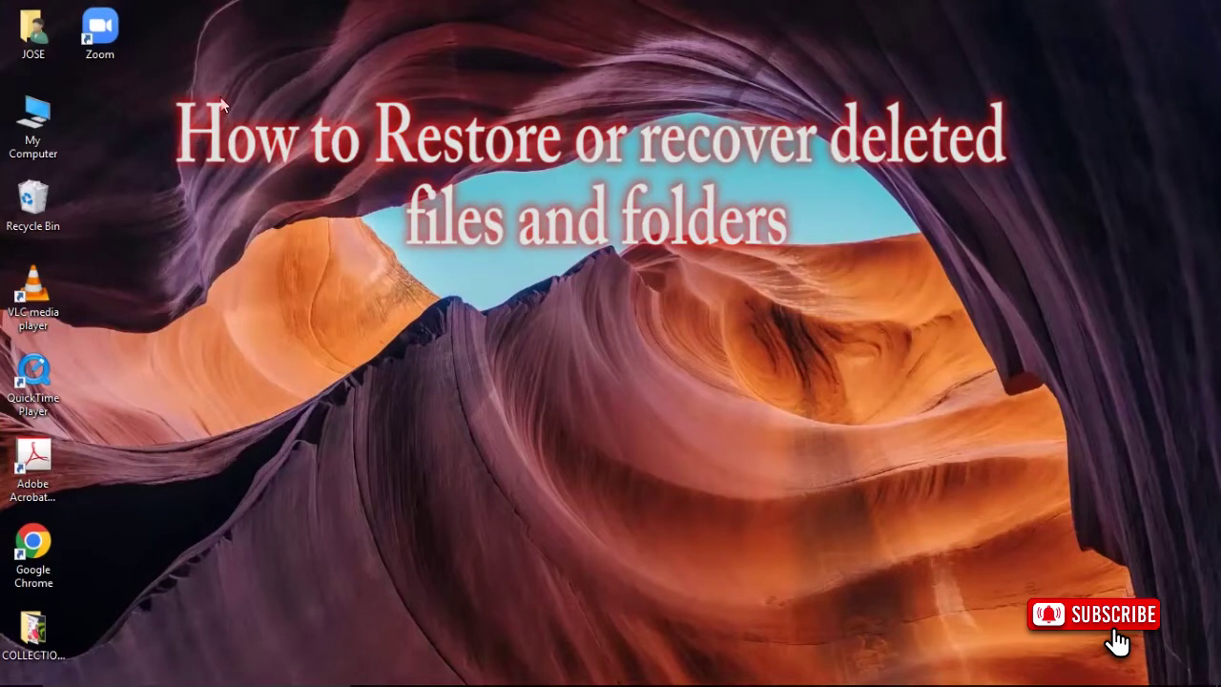
left_click_drag(221, 100, 1020, 549)
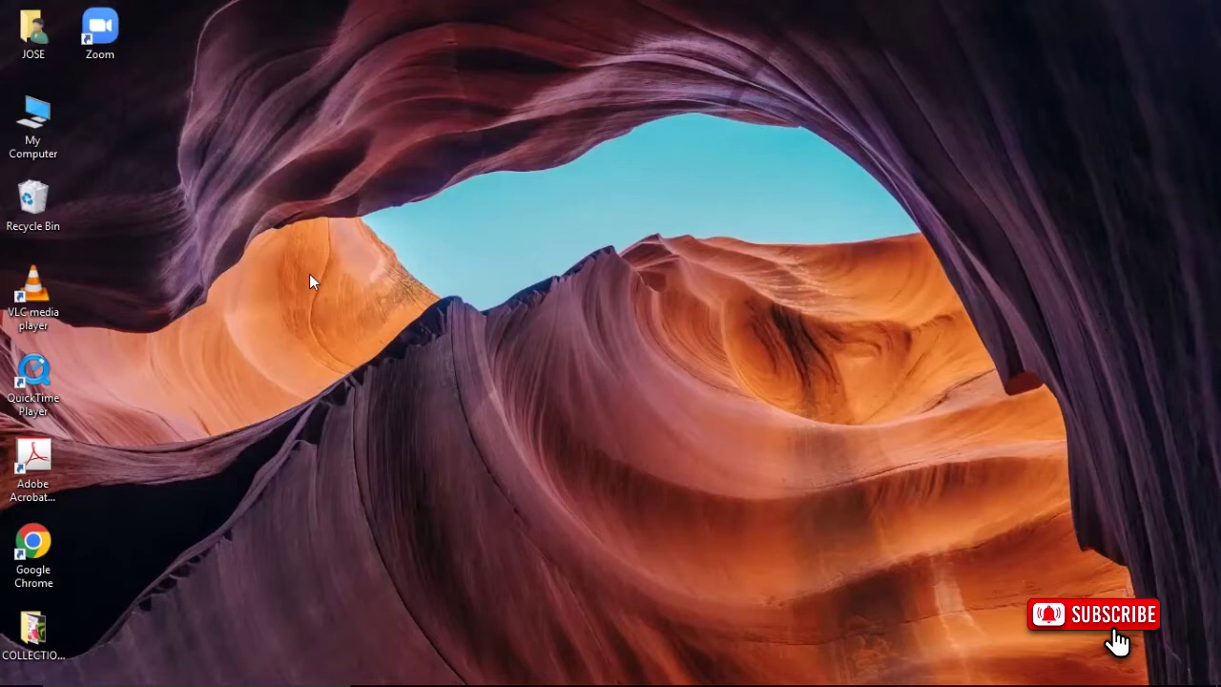
left_click(35, 211)
left_click(34, 212)
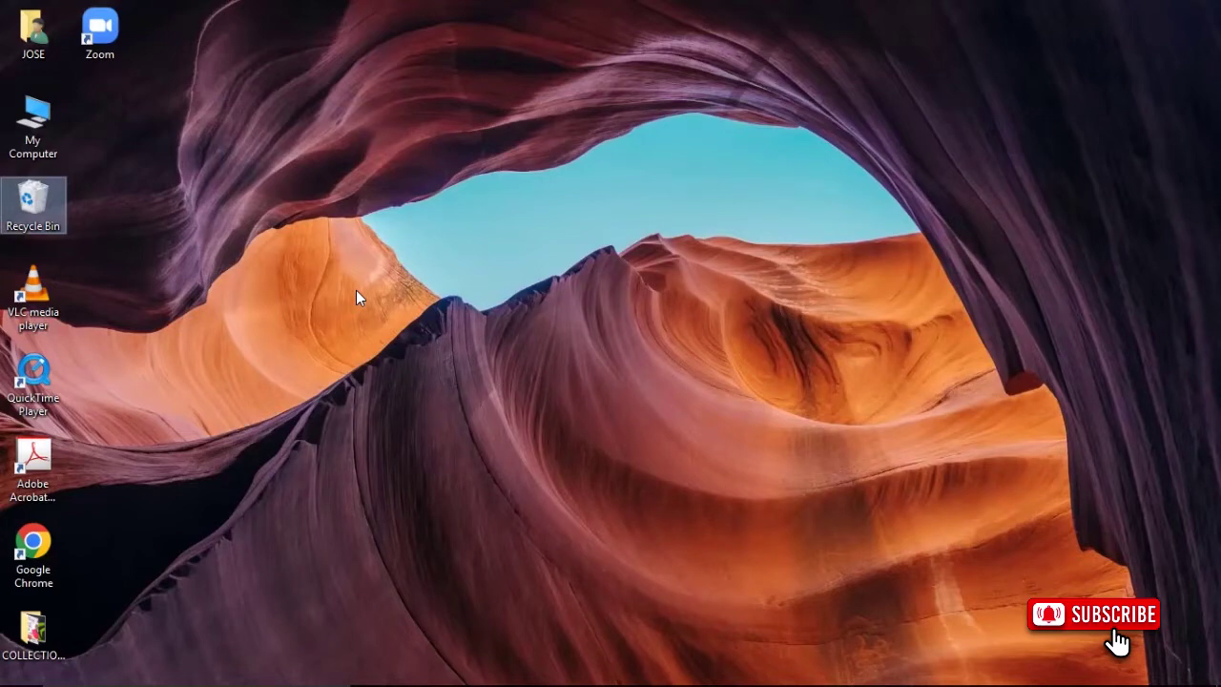
left_click(356, 296)
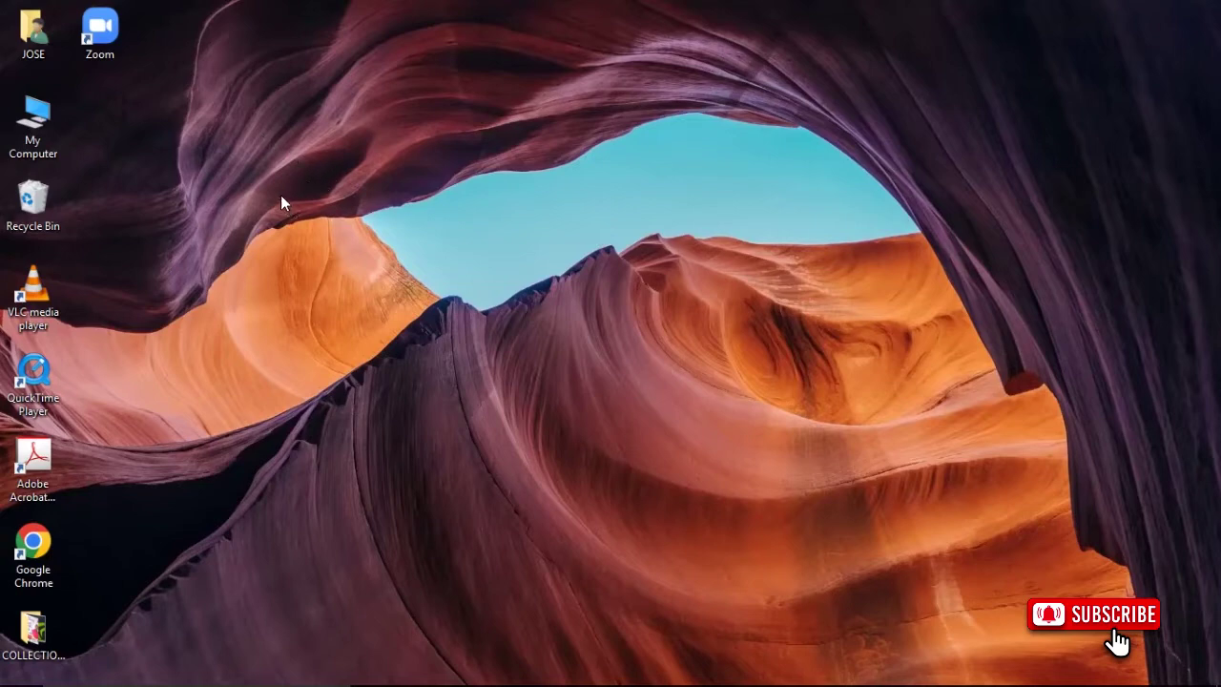
left_click(34, 120)
left_click(81, 196)
Step: Open the Recycle Bin maximized and select the MY FILES folder among its 12 items
double_click(43, 197)
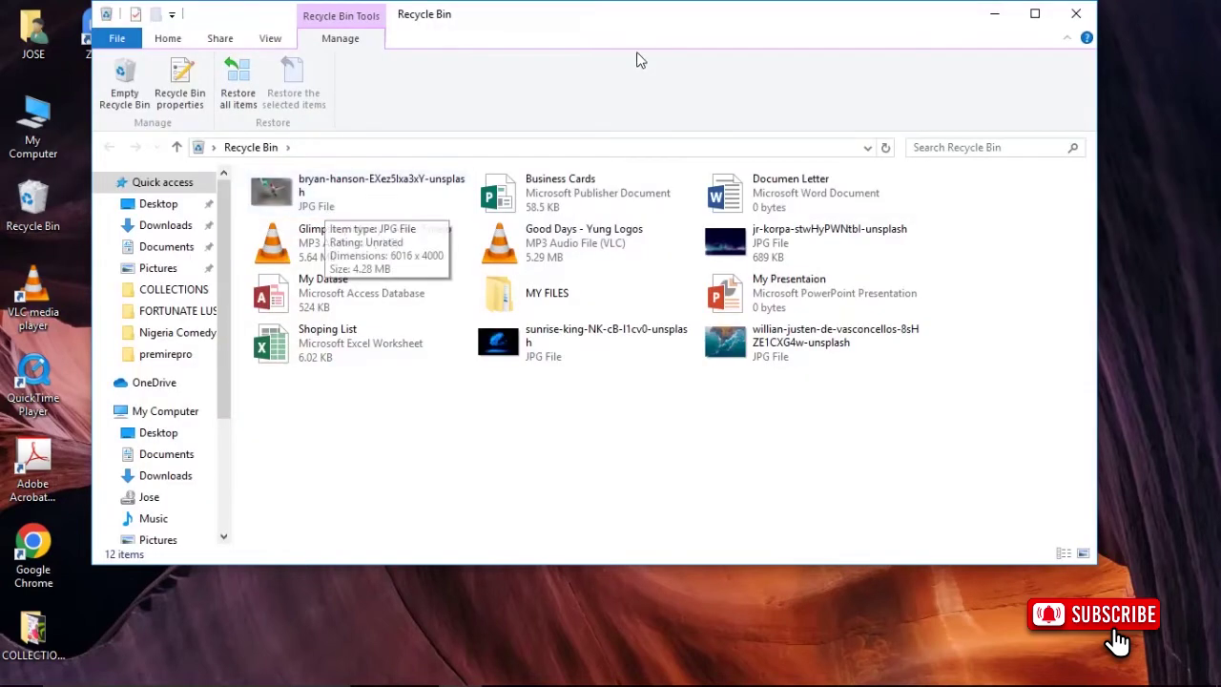
left_click_drag(635, 21, 624, 59)
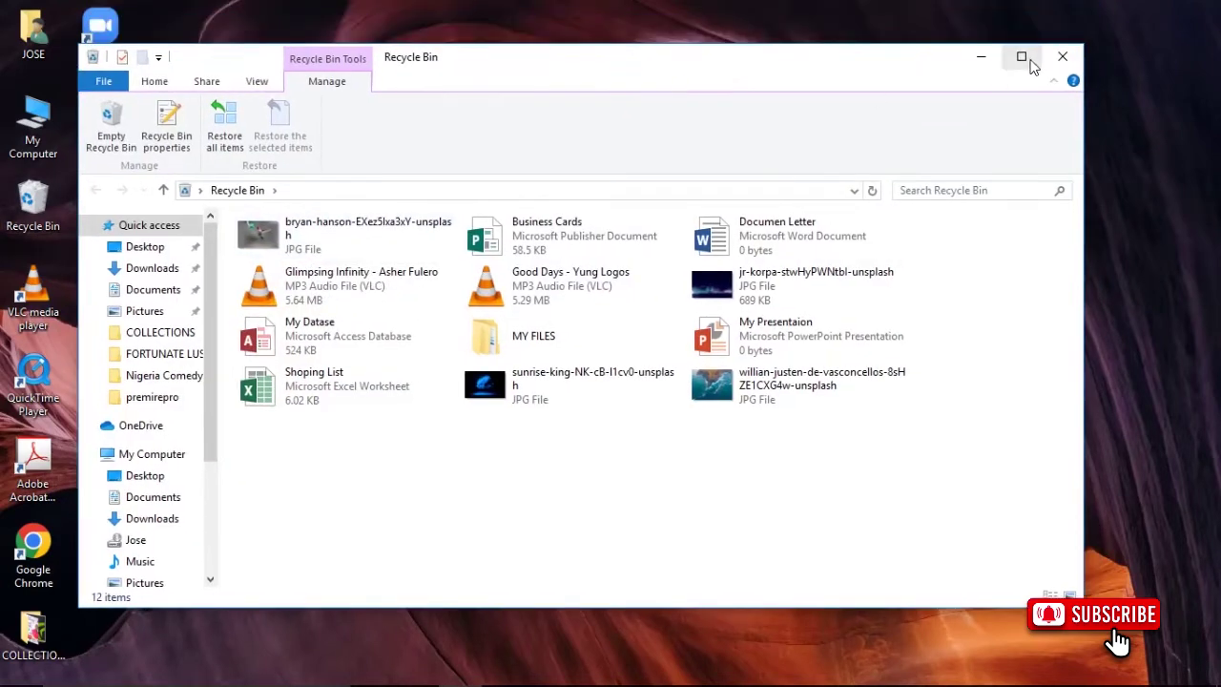
left_click(1019, 53)
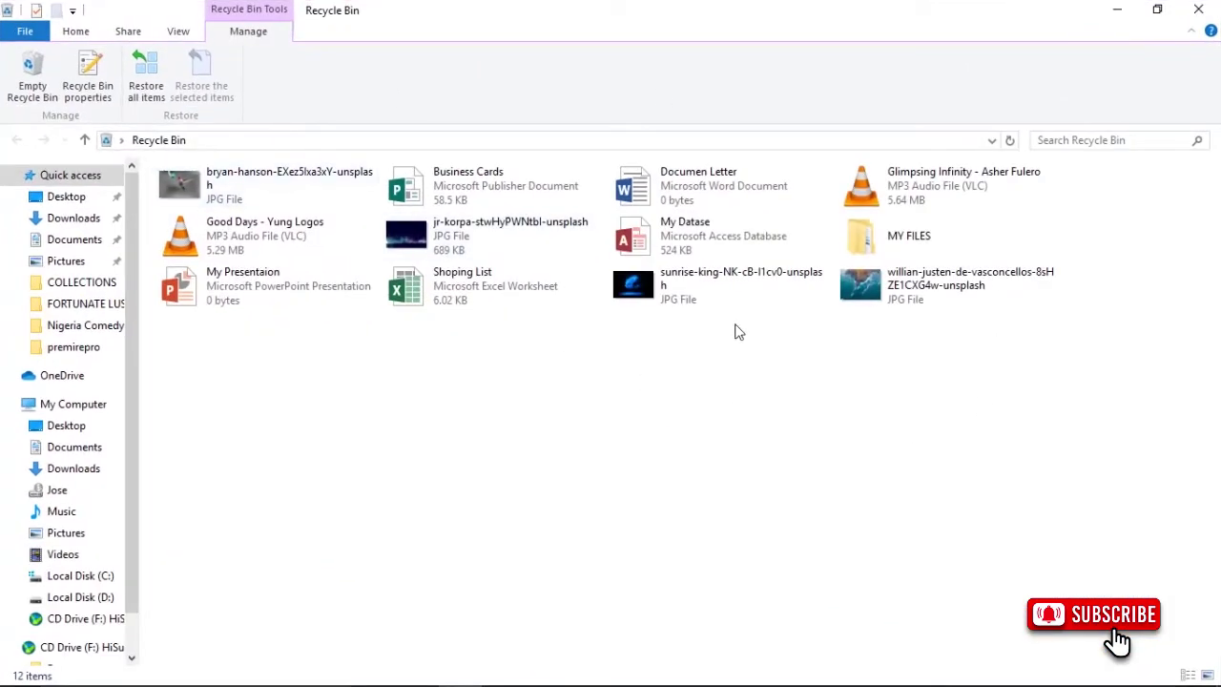
left_click(888, 246)
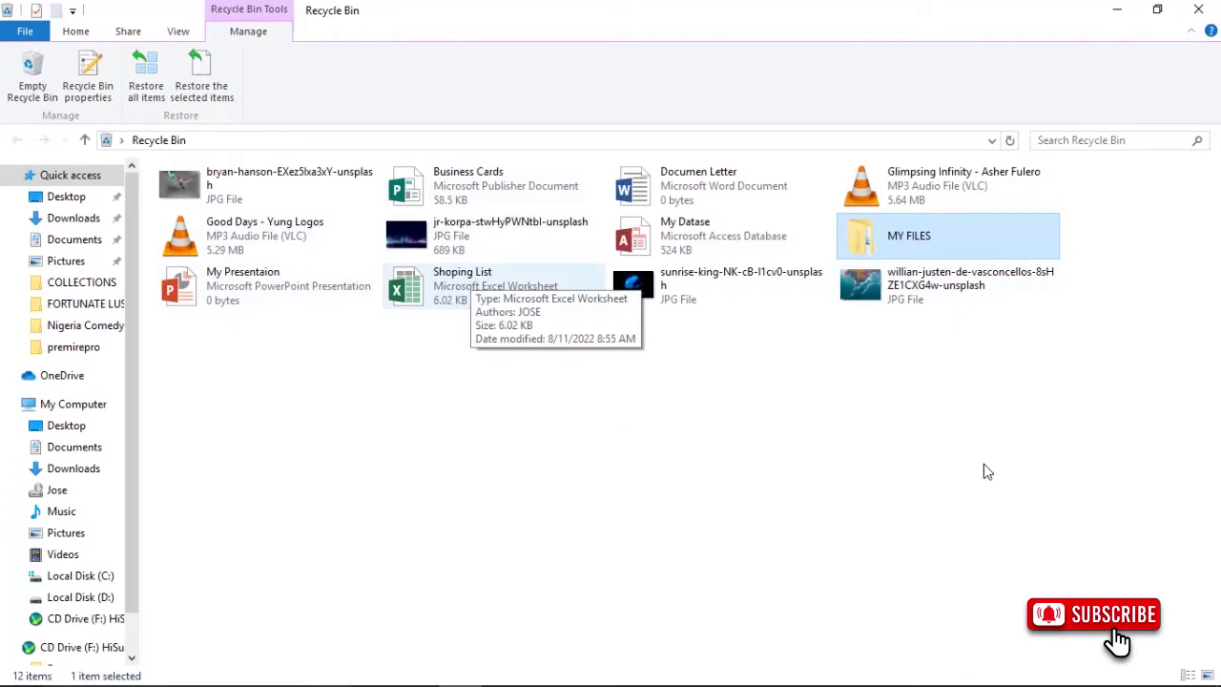
left_click_drag(1065, 483, 145, 171)
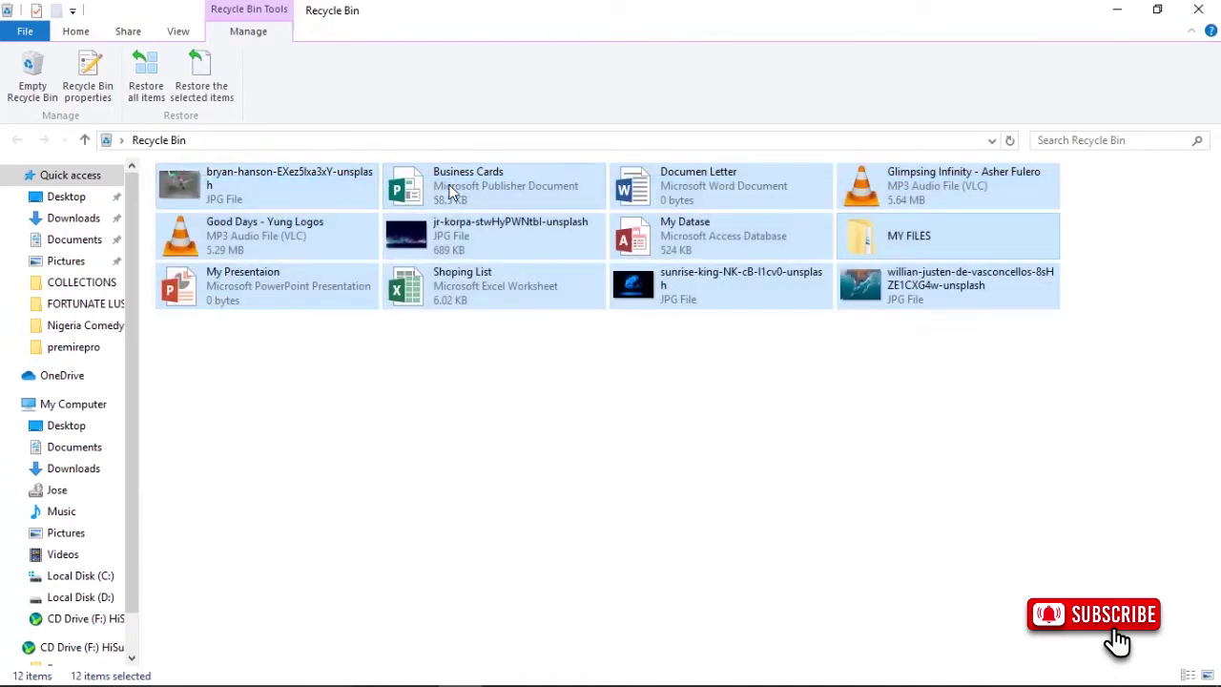
right_click(452, 191)
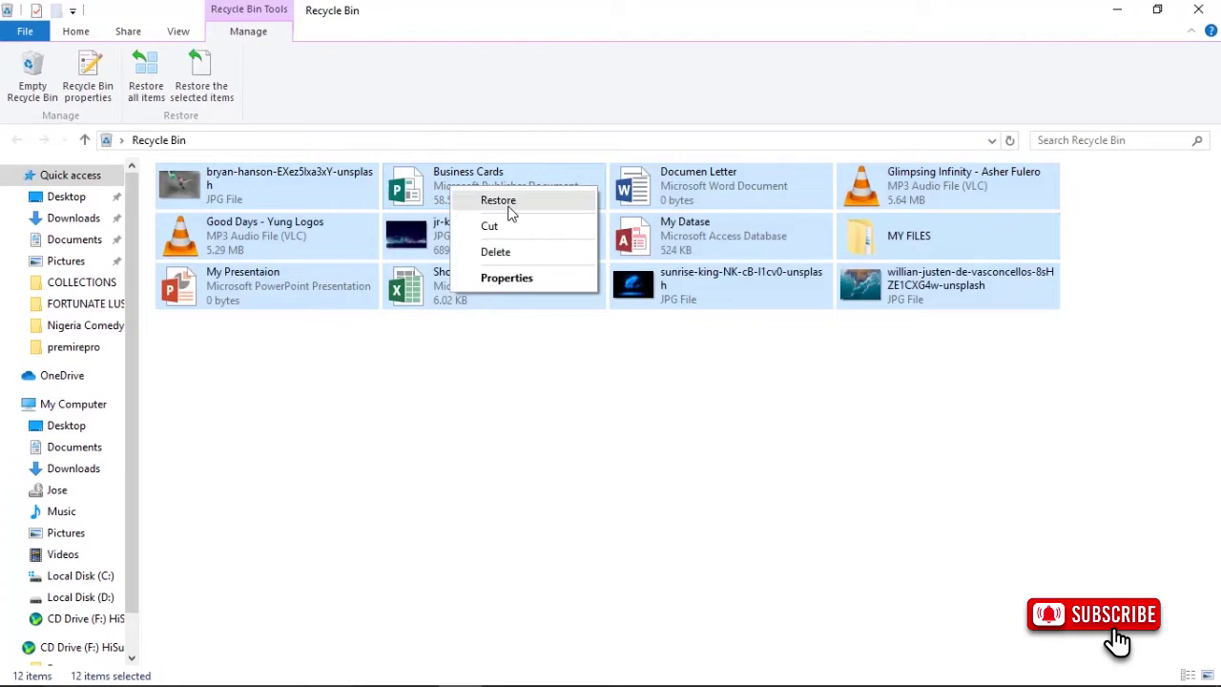
left_click(455, 399)
left_click(453, 397)
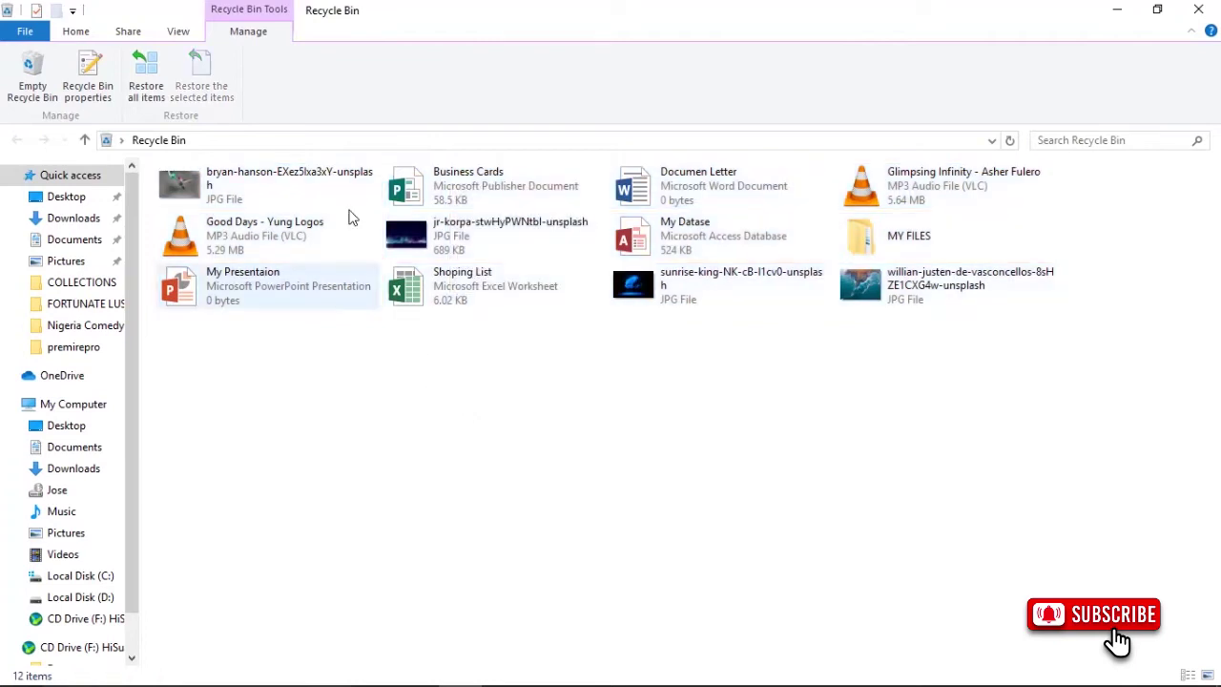
Step: Restore all 12 Recycle Bin items, confirming with Yes, then close the emptied window
left_click(147, 74)
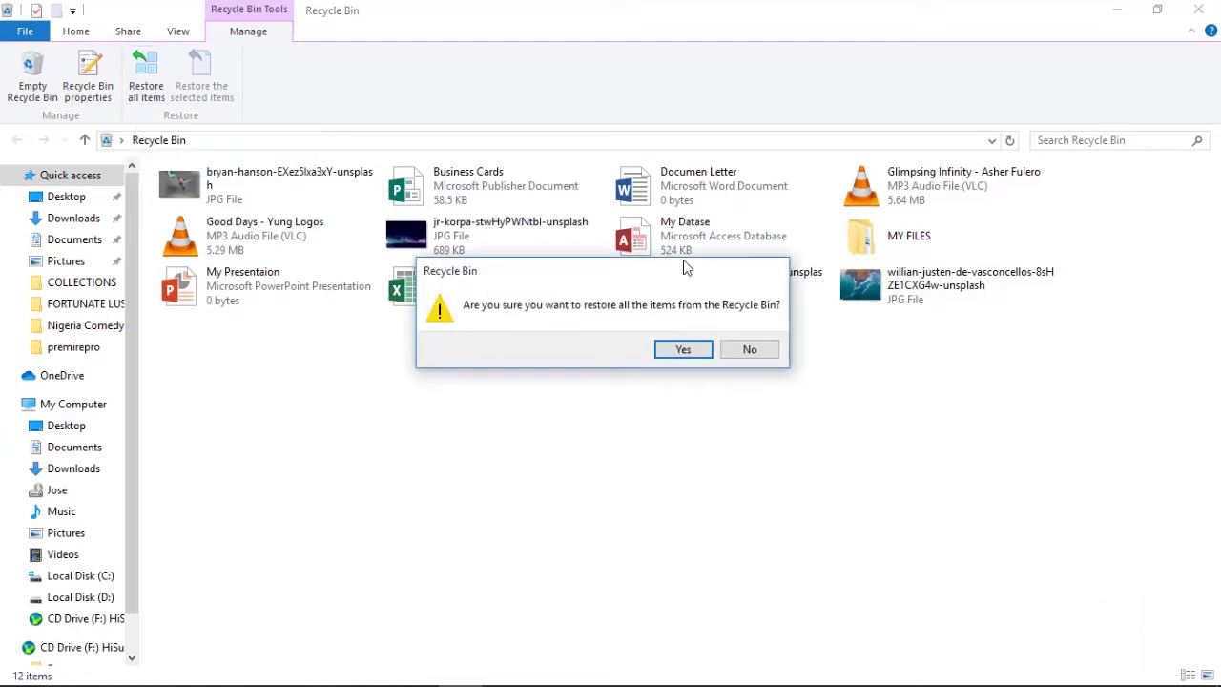
left_click_drag(586, 281, 561, 349)
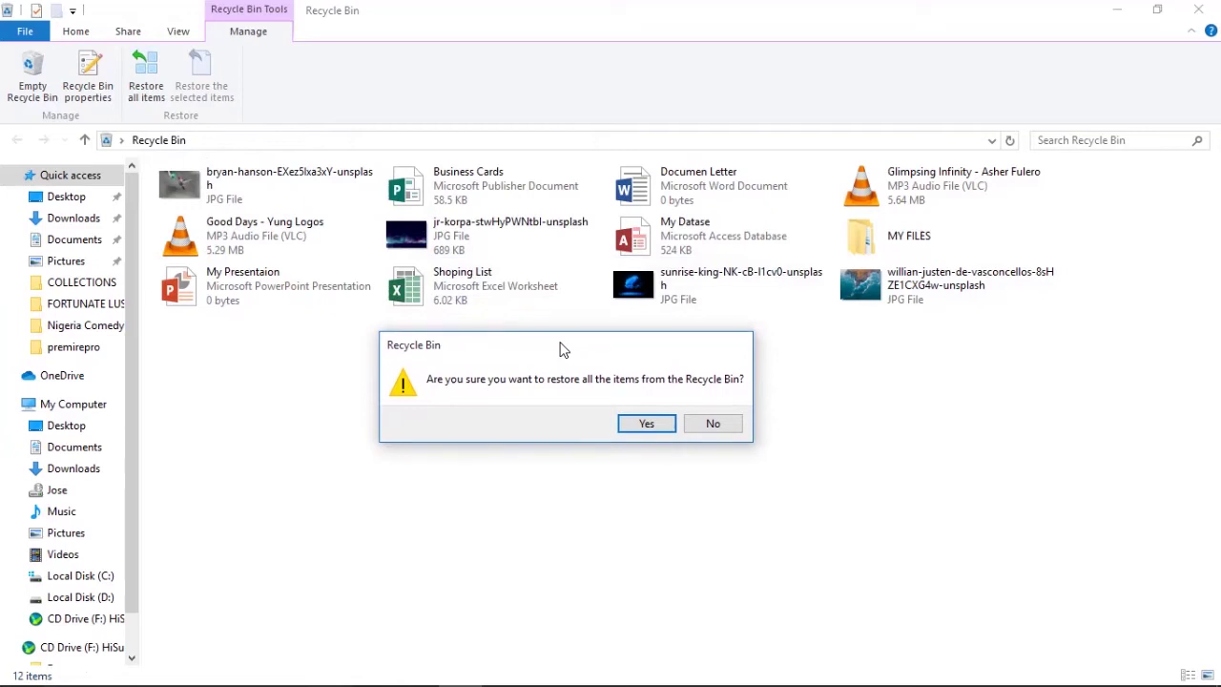
left_click(644, 426)
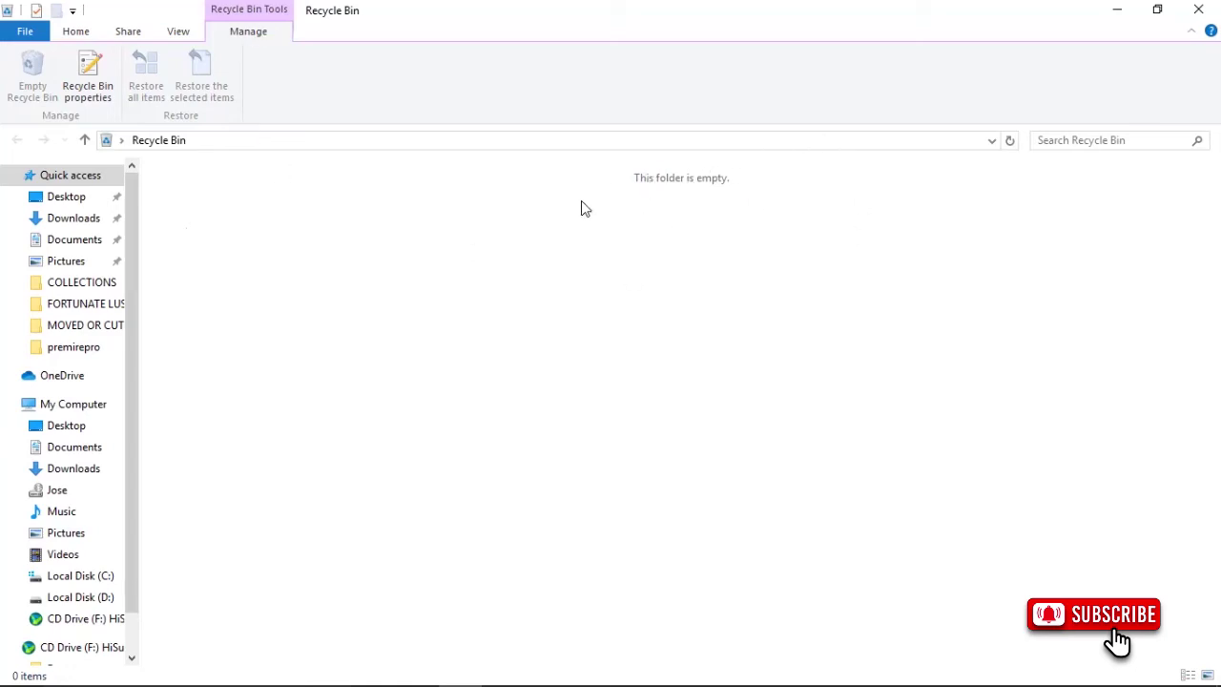
left_click(1197, 9)
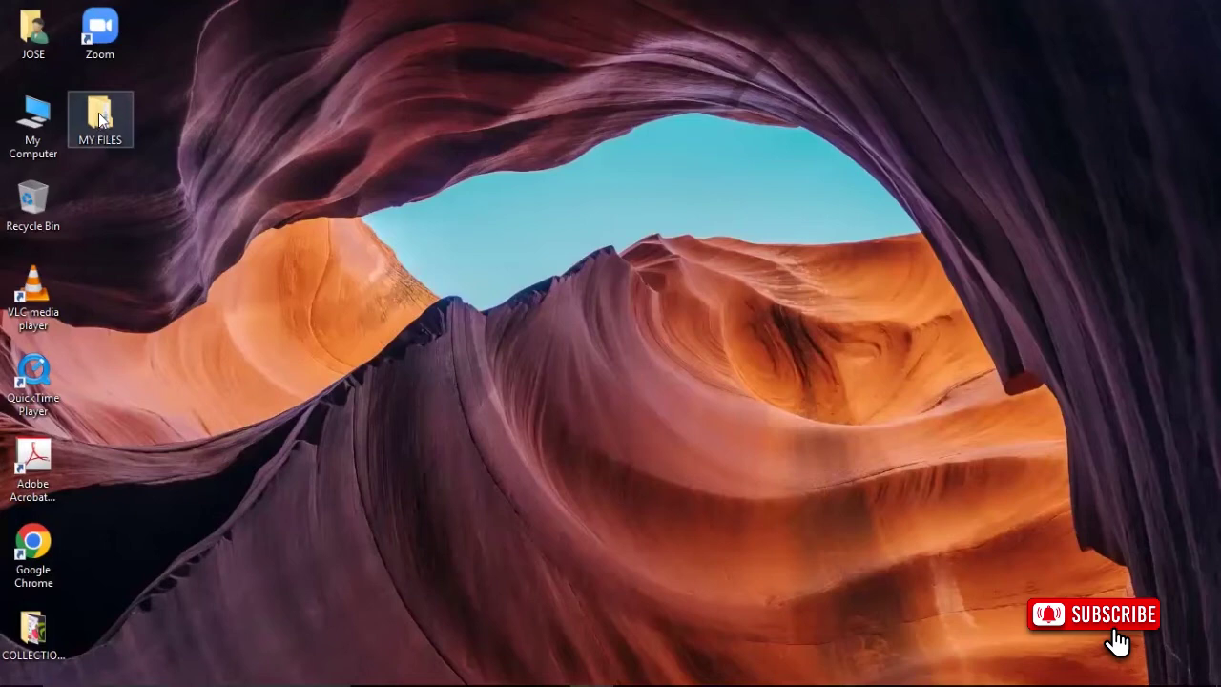
double_click(99, 112)
double_click(340, 201)
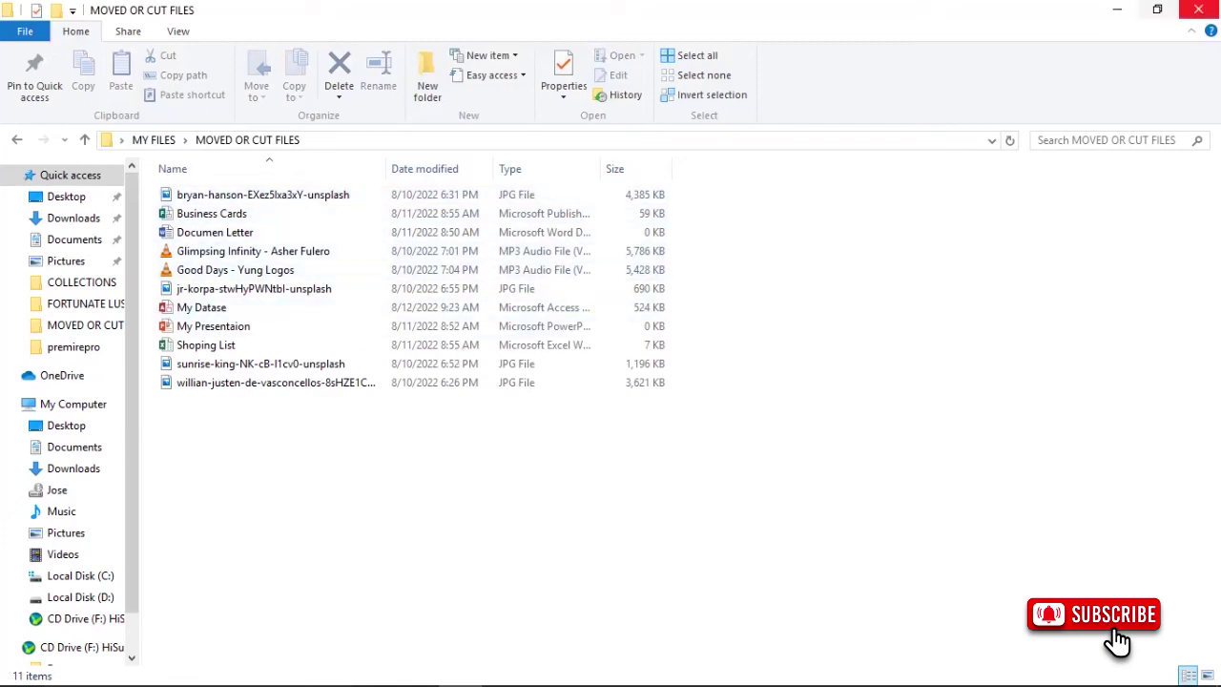
left_click(1176, 14)
left_click_drag(731, 82, 773, 55)
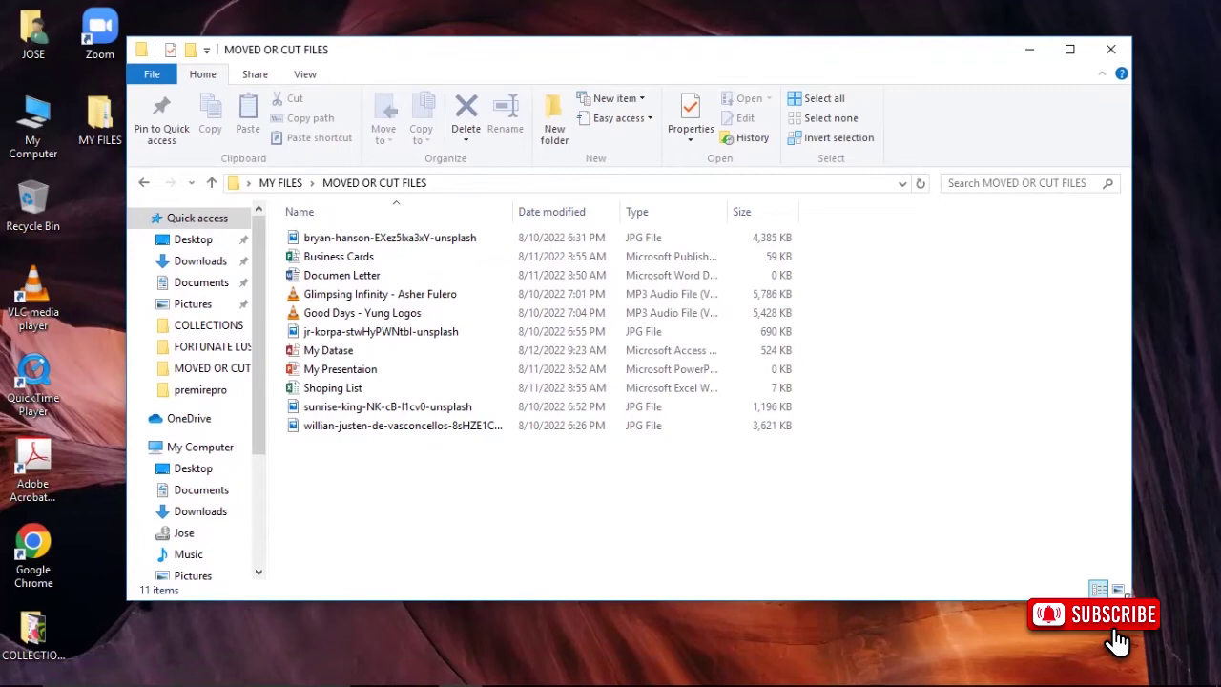
left_click(1111, 49)
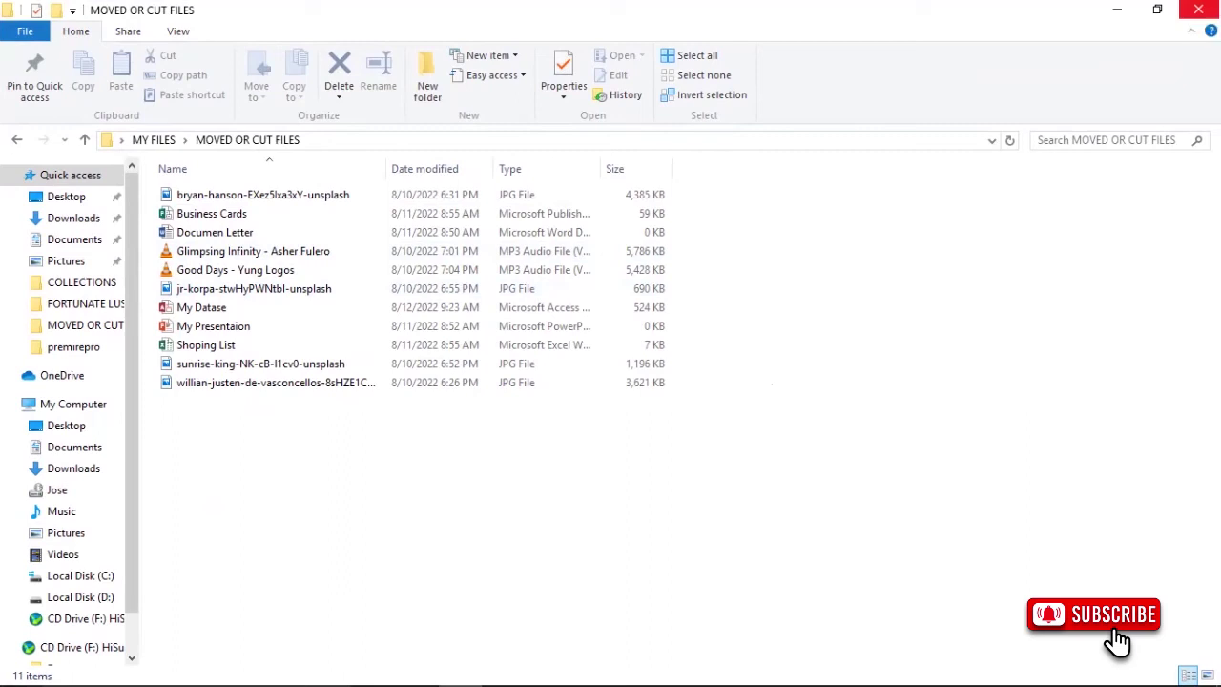
left_click(1197, 10)
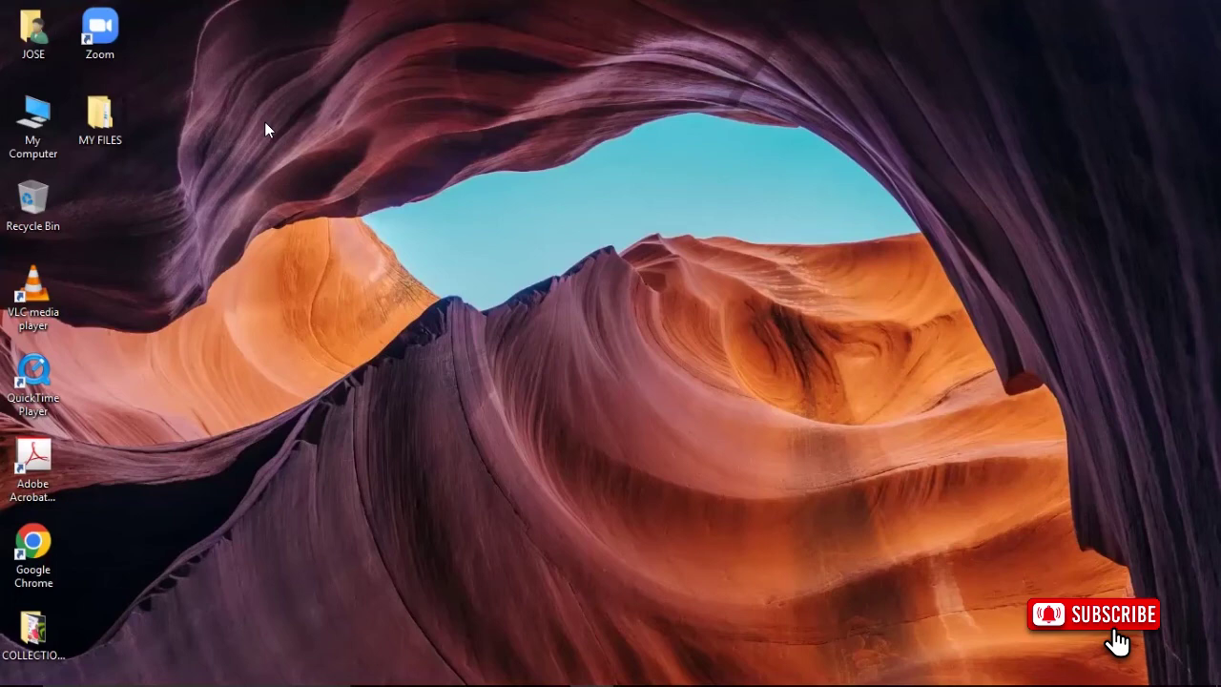
double_click(33, 202)
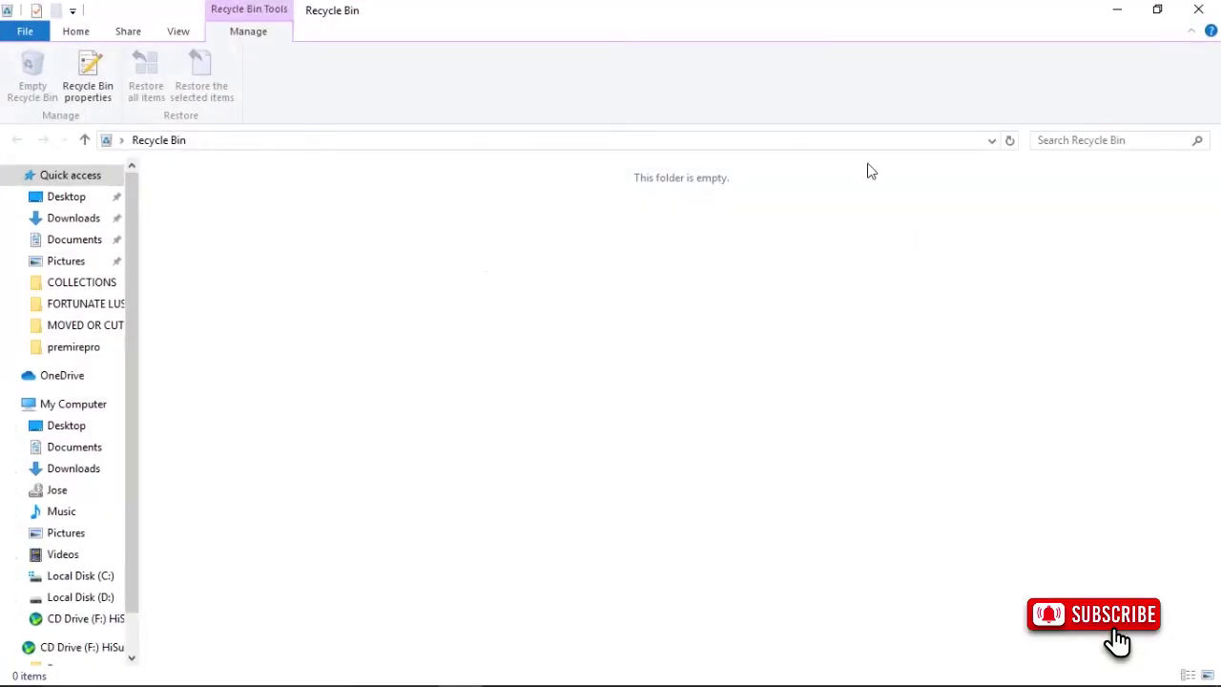
left_click(1198, 10)
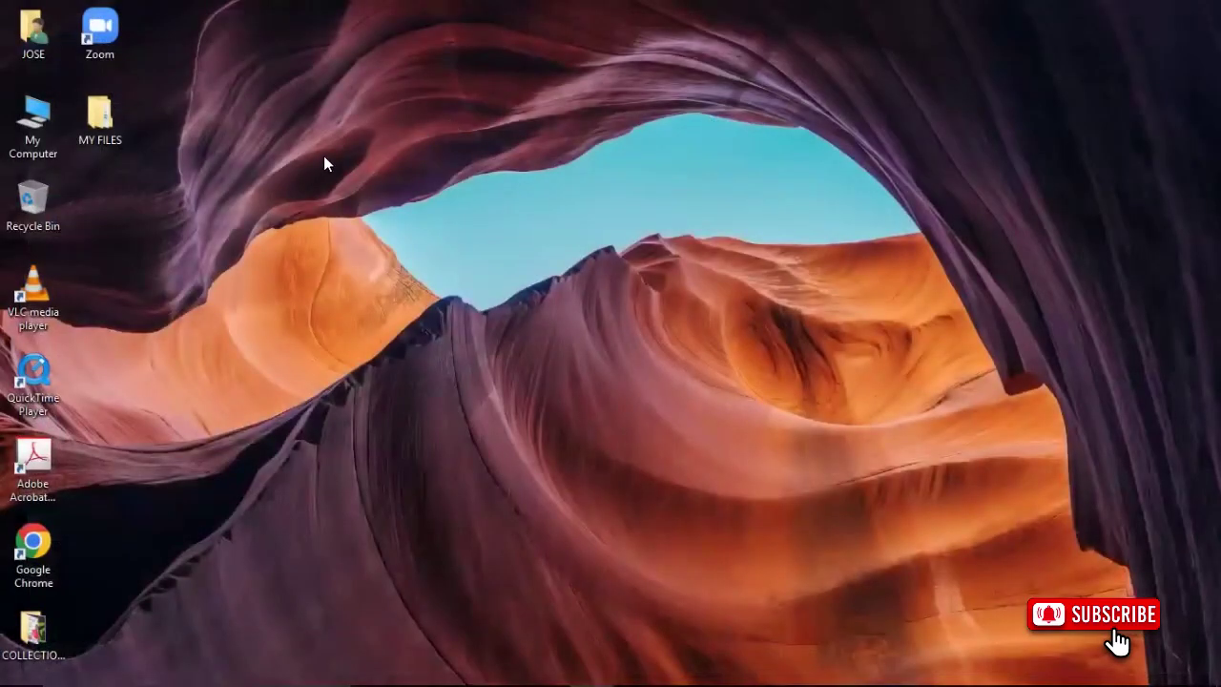
right_click(316, 160)
left_click(378, 216)
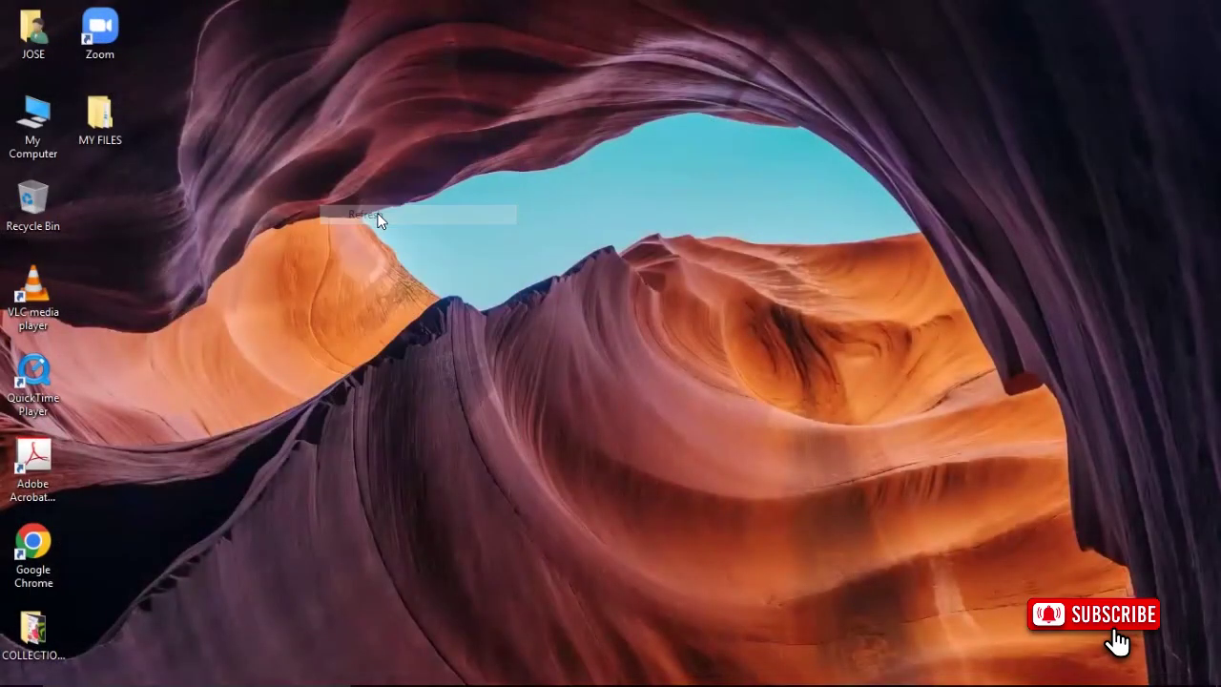